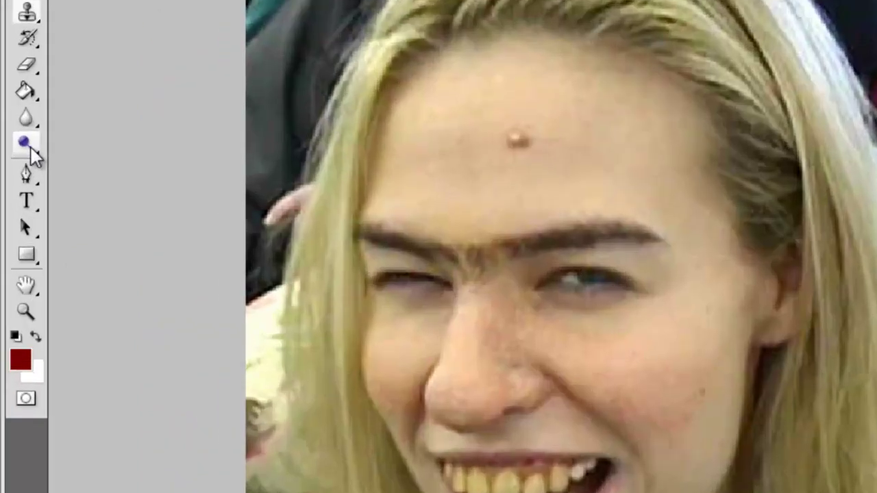
- Switch from the Dodge tool group to the Smudge Tool for the ugly001.jpg portrait
left_click(16, 187)
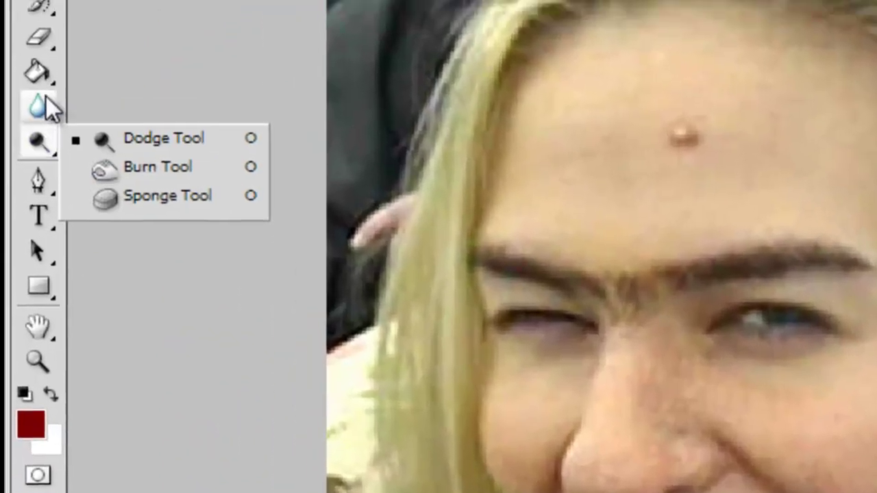
left_click(42, 103)
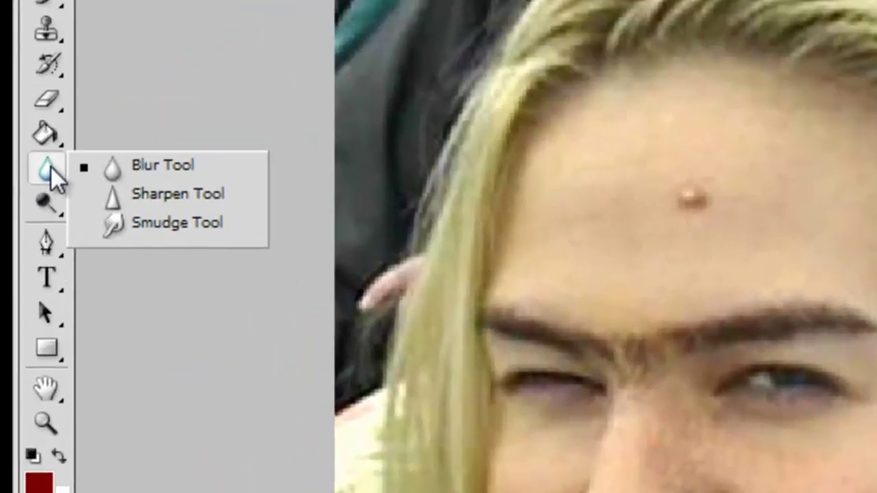
left_click(125, 218)
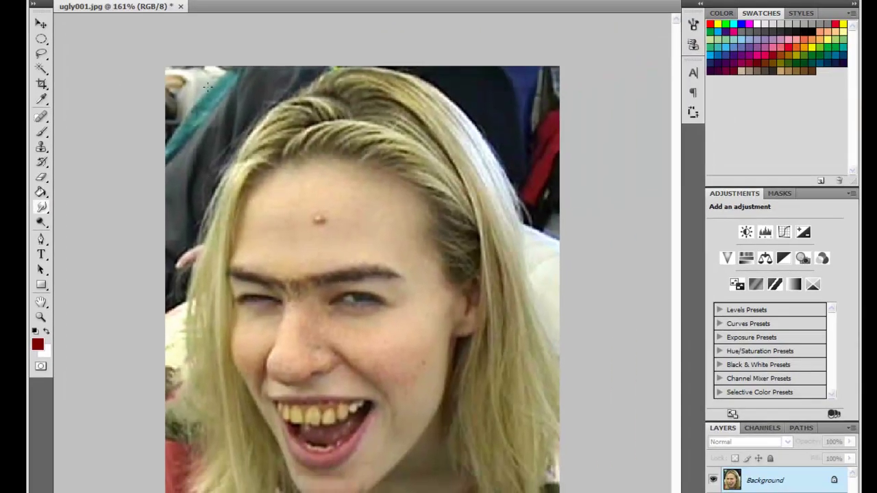
- Close ugly001.jpg without saving and drag IMGP8291.JPG from the desktop into Photoshop
left_click(181, 6)
left_click(447, 208)
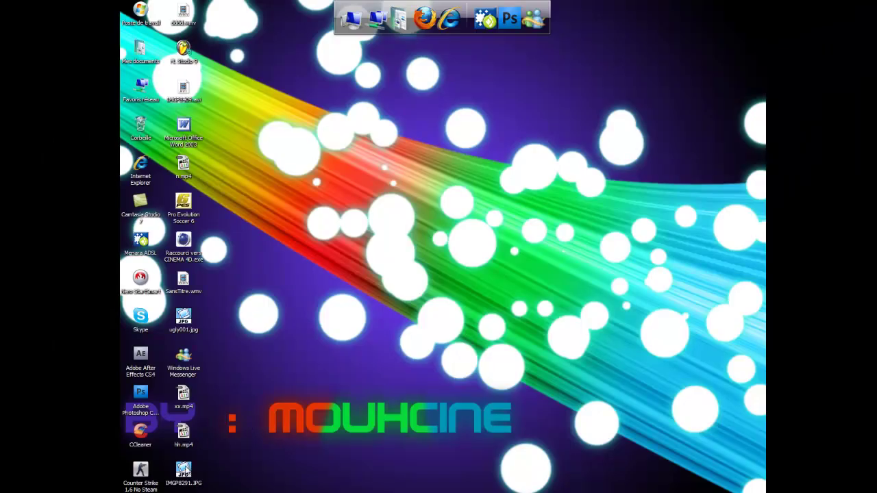
mouse_move(184, 470)
left_mouse_down()
mouse_move(229, 451)
mouse_move(357, 445)
mouse_move(323, 382)
mouse_move(320, 313)
left_mouse_up()
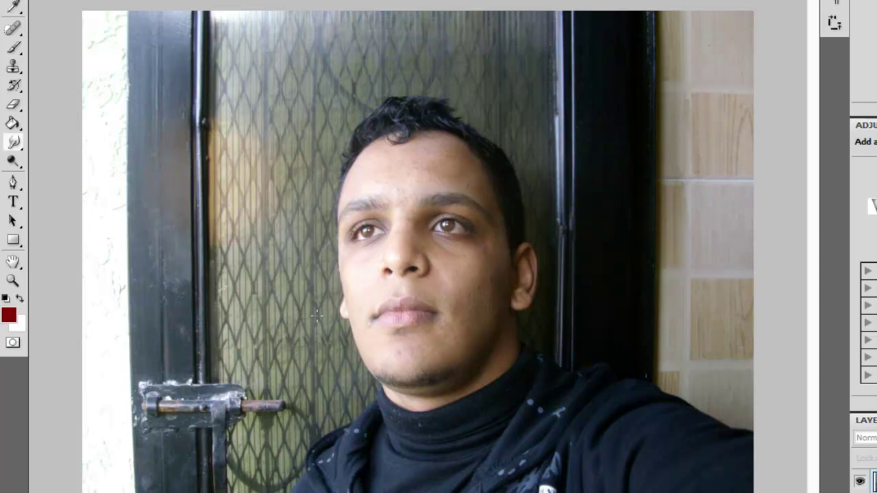
- Set the brush Master Diameter to 27 px with 0% hardness
right_click(282, 186)
mouse_move(326, 218)
left_mouse_down()
mouse_move(393, 218)
mouse_move(335, 219)
left_mouse_up()
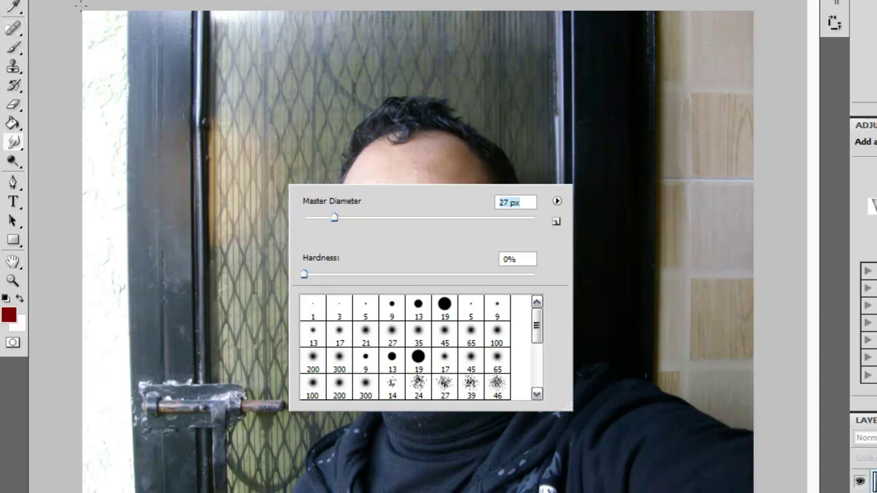
key("Return")
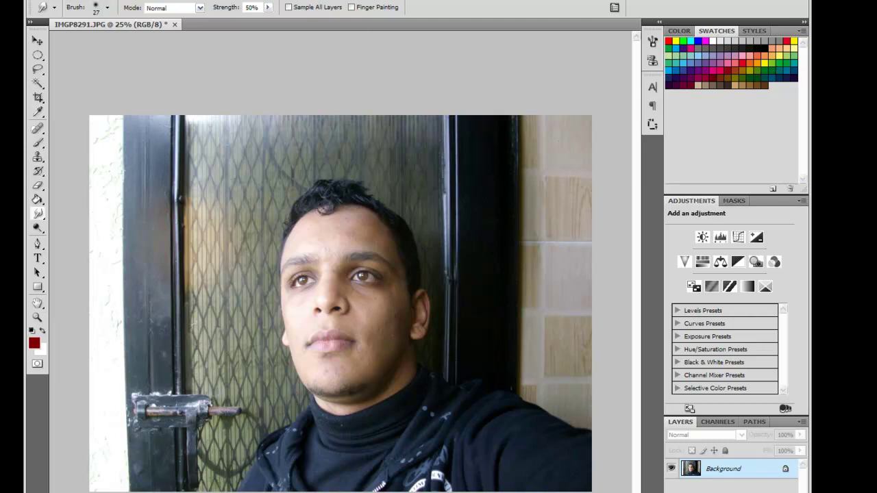
- Toggle Quick Mask on, off and on again, then reset colours to default black and white
key("q")
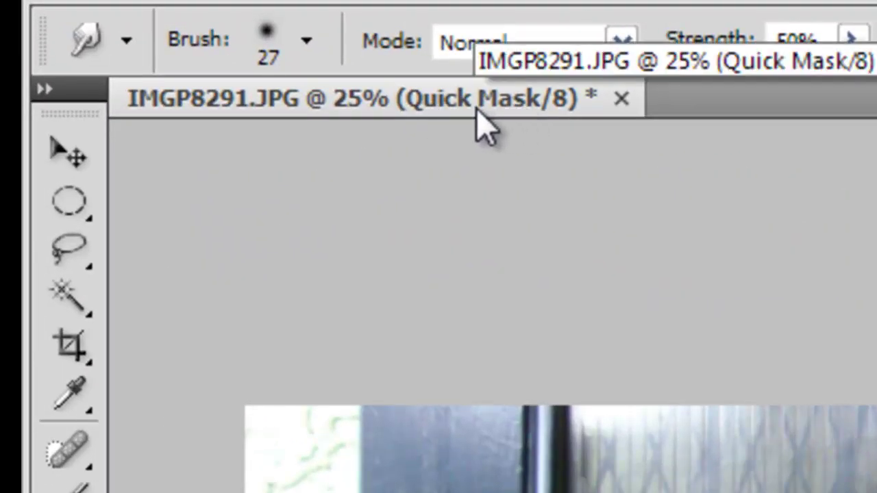
key("q")
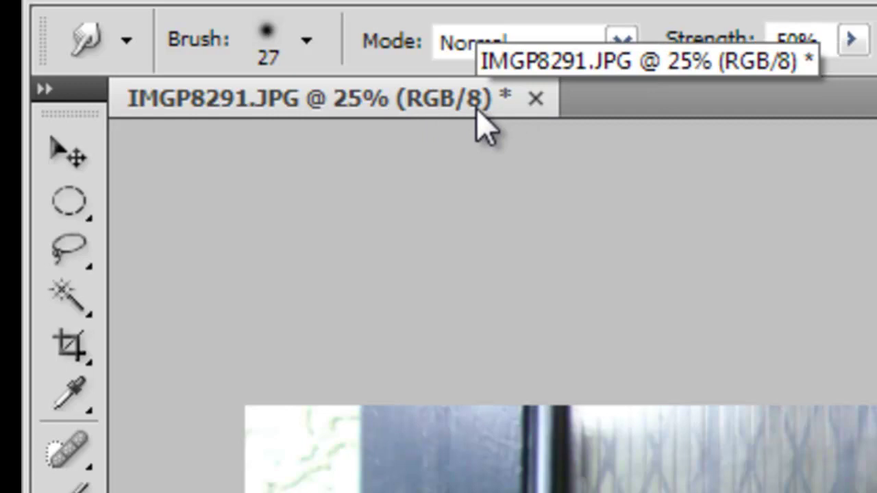
key("q")
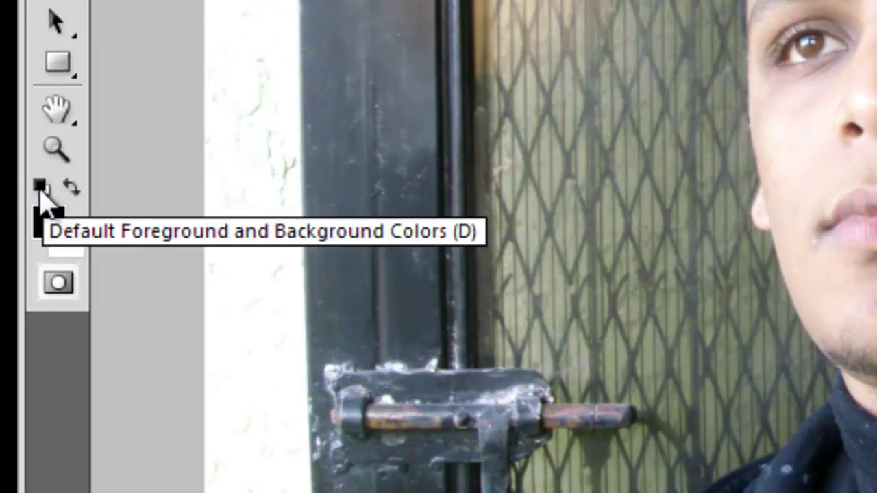
left_click(39, 197)
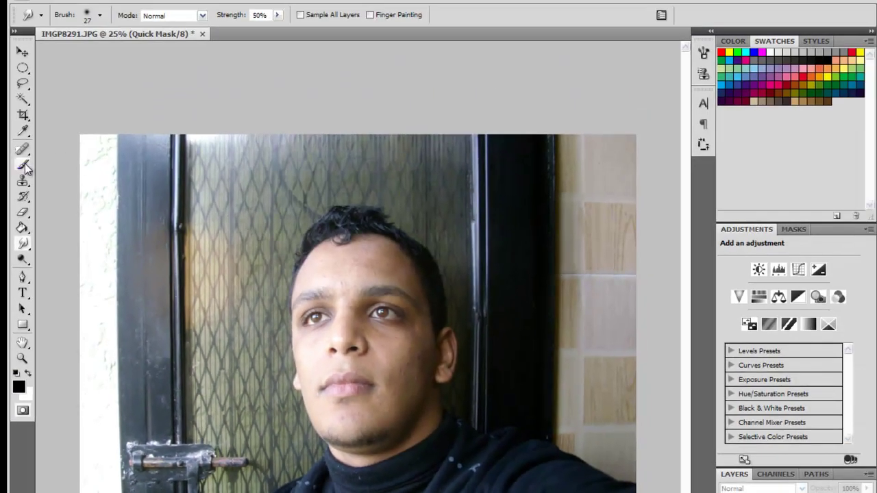
- Select the Brush Tool and set its Master Diameter to 260 px
left_click(24, 165)
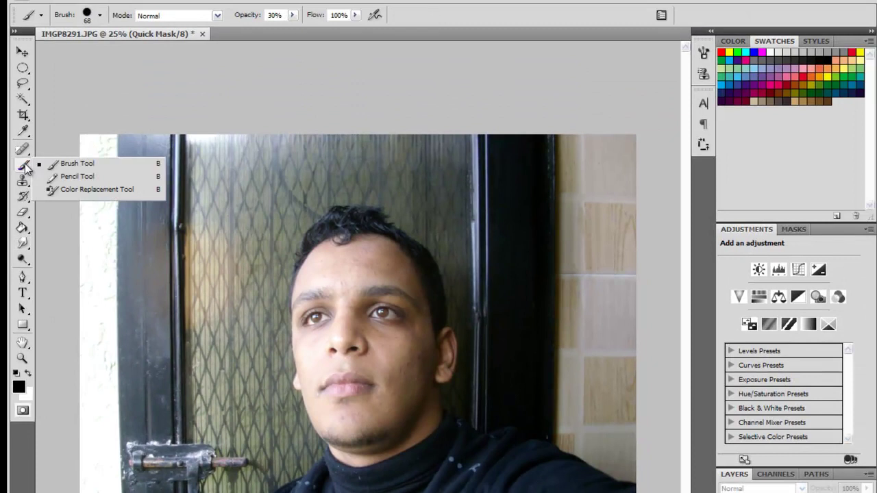
left_click(74, 166)
right_click(317, 303)
left_click_drag(367, 332, 487, 332)
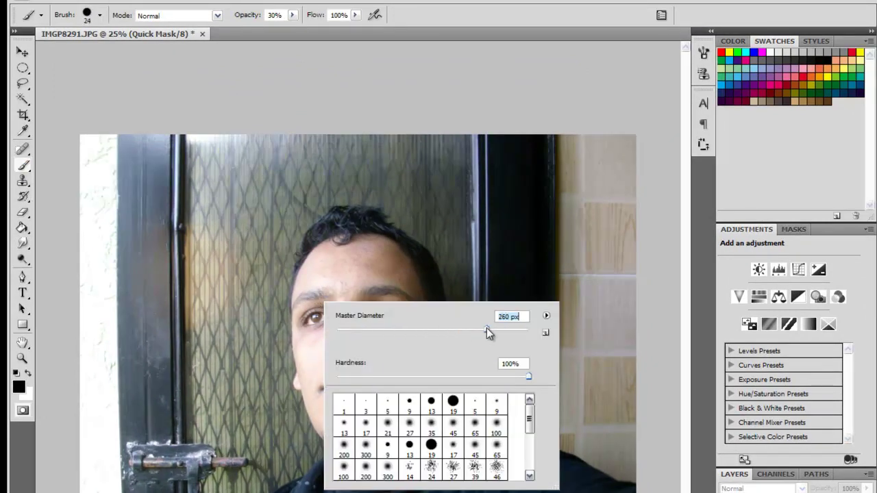
left_click(25, 167)
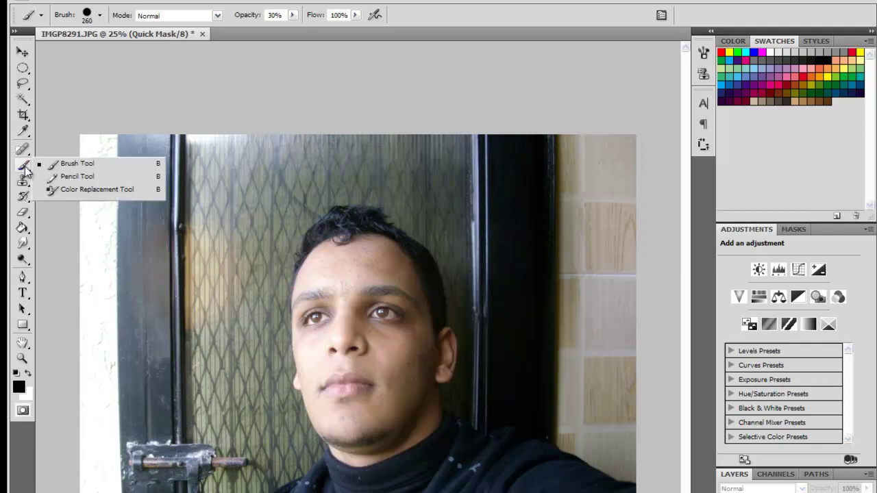
left_click(92, 209)
- Toggle Quick Mask and paint over the door frame and right side of the face
key("q")
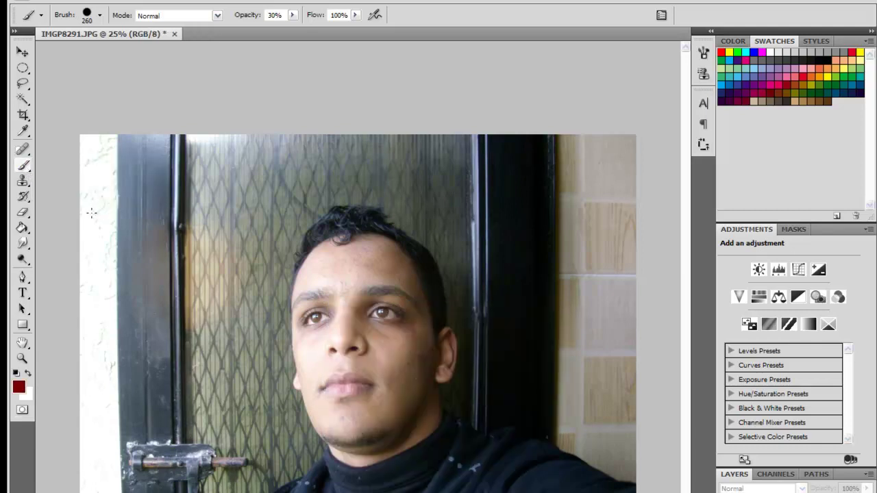
mouse_move(534, 394)
left_mouse_down()
mouse_move(423, 224)
mouse_move(289, 231)
mouse_move(277, 268)
mouse_move(272, 373)
mouse_move(287, 473)
mouse_move(227, 487)
mouse_move(206, 172)
mouse_move(432, 148)
mouse_move(499, 278)
left_mouse_up()
mouse_move(473, 321)
left_mouse_down()
mouse_move(484, 382)
mouse_move(472, 398)
mouse_move(588, 444)
mouse_move(617, 316)
mouse_move(617, 147)
mouse_move(590, 406)
mouse_move(527, 315)
mouse_move(574, 322)
mouse_move(546, 328)
left_mouse_up()
left_click_drag(511, 189, 569, 280)
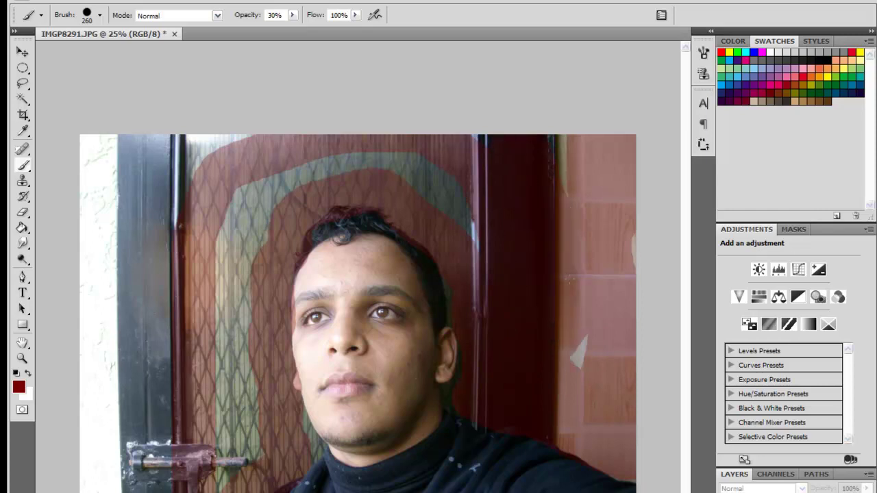
- Reset colours to black and white, re-enter Quick Mask, and mask the door frames and top edge
key("q")
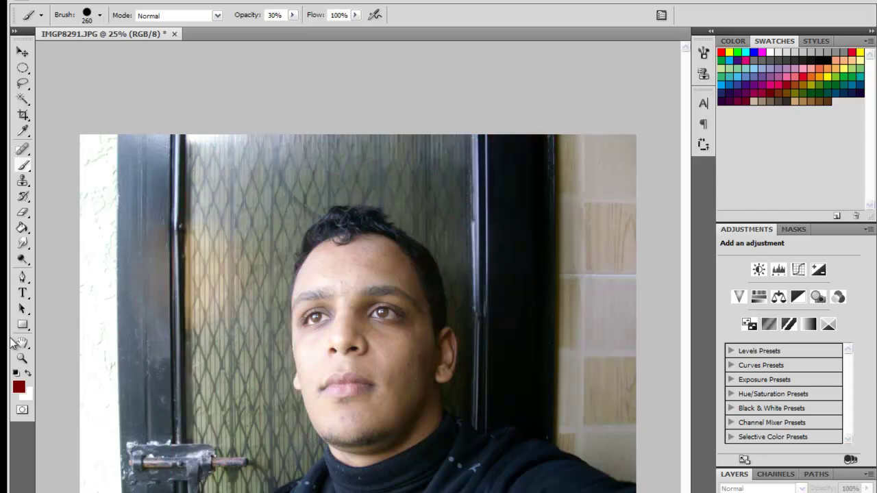
left_click(16, 374)
key("q")
mouse_move(127, 195)
left_mouse_down()
mouse_move(439, 140)
mouse_move(632, 187)
left_mouse_up()
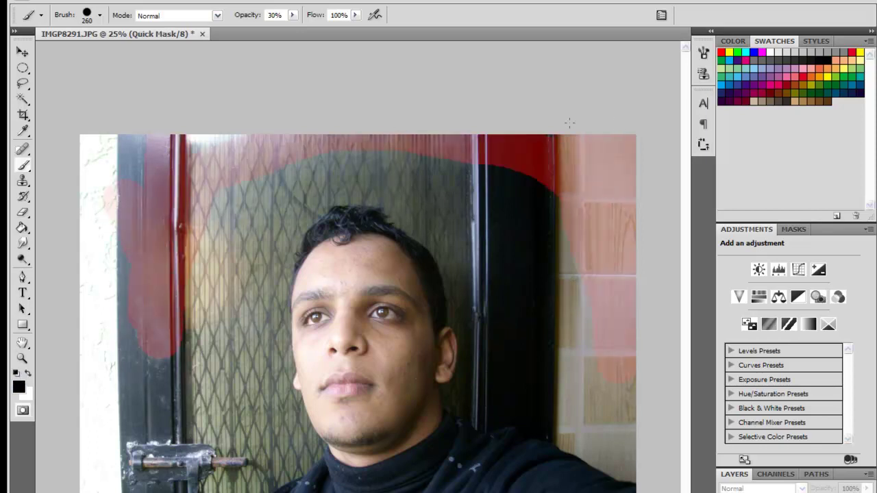
left_click_drag(617, 317, 599, 315)
left_click_drag(541, 343, 628, 483)
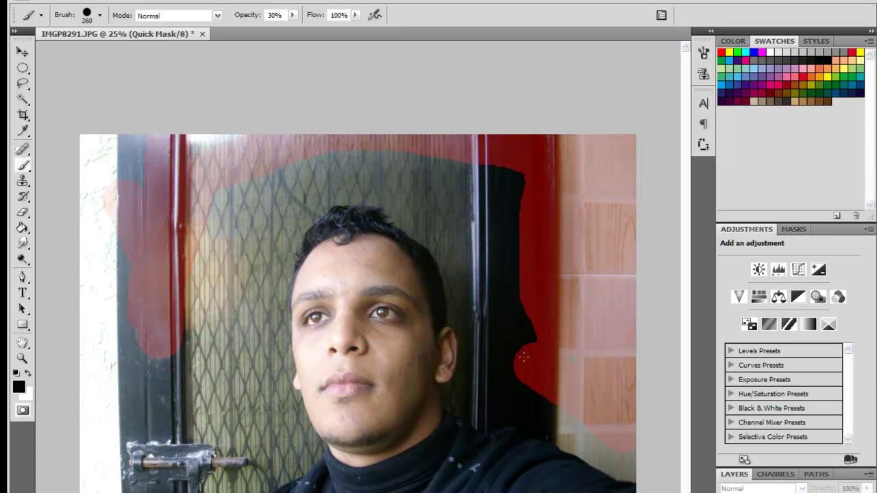
mouse_move(548, 442)
left_mouse_down()
mouse_move(454, 264)
mouse_move(394, 202)
mouse_move(349, 177)
left_mouse_up()
- Mask the glass, left wall strip, left frame, area above the head and jacket, undoing the last stroke
mouse_move(267, 422)
left_mouse_down()
mouse_move(275, 444)
mouse_move(233, 480)
left_mouse_up()
mouse_move(96, 488)
left_mouse_down()
mouse_move(89, 435)
mouse_move(96, 140)
left_mouse_up()
mouse_move(142, 483)
left_mouse_down()
mouse_move(152, 356)
mouse_move(182, 480)
mouse_move(205, 479)
mouse_move(183, 356)
left_mouse_up()
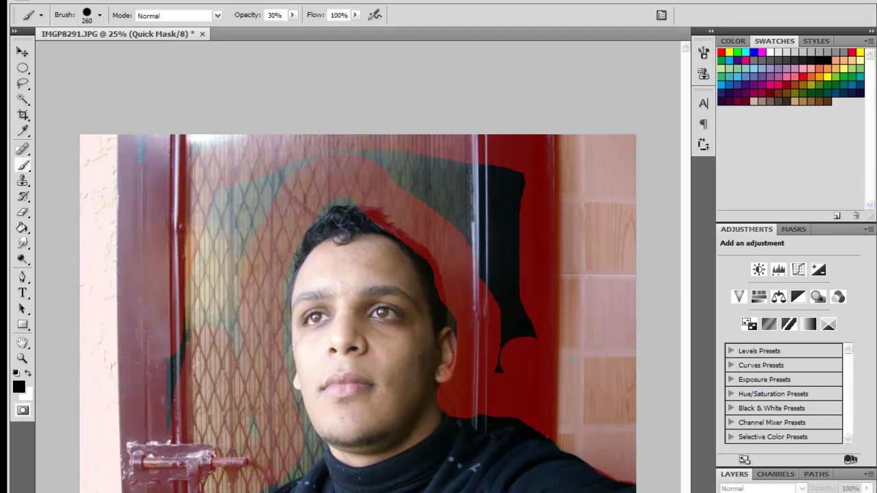
left_click_drag(171, 428, 196, 254)
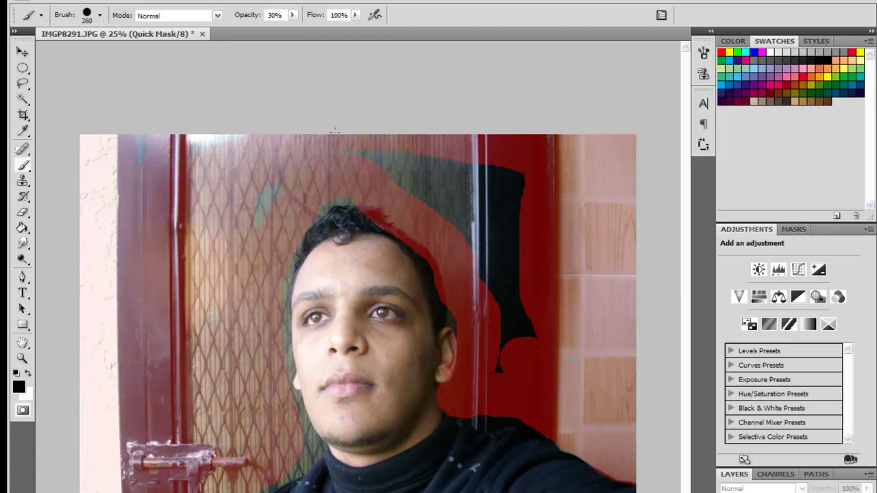
left_click_drag(212, 140, 213, 131)
left_click_drag(397, 161, 510, 368)
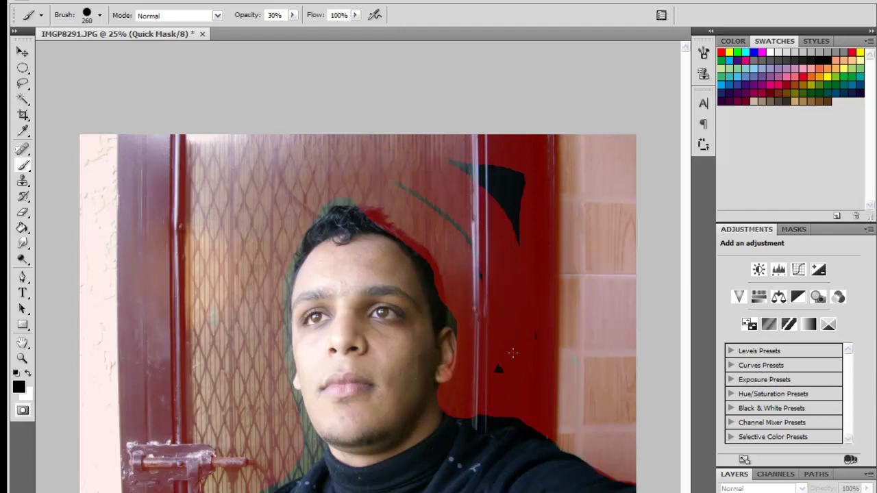
left_click_drag(470, 240, 531, 226)
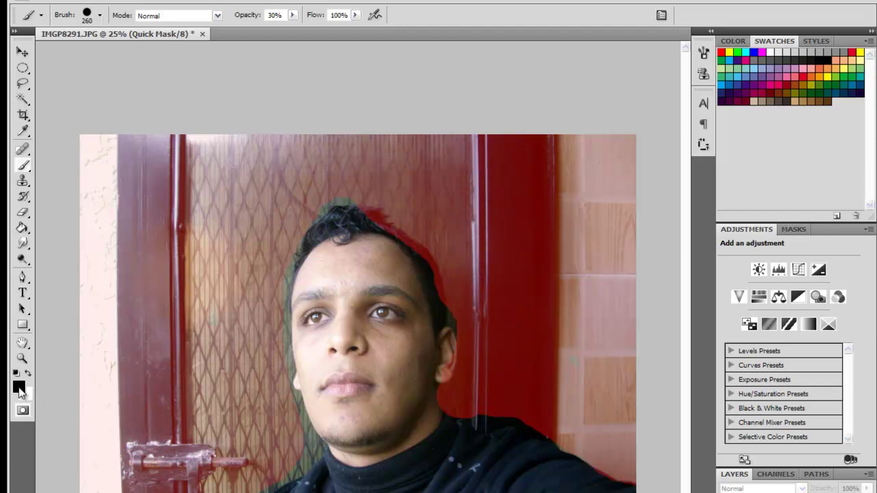
left_click_drag(301, 466, 282, 488)
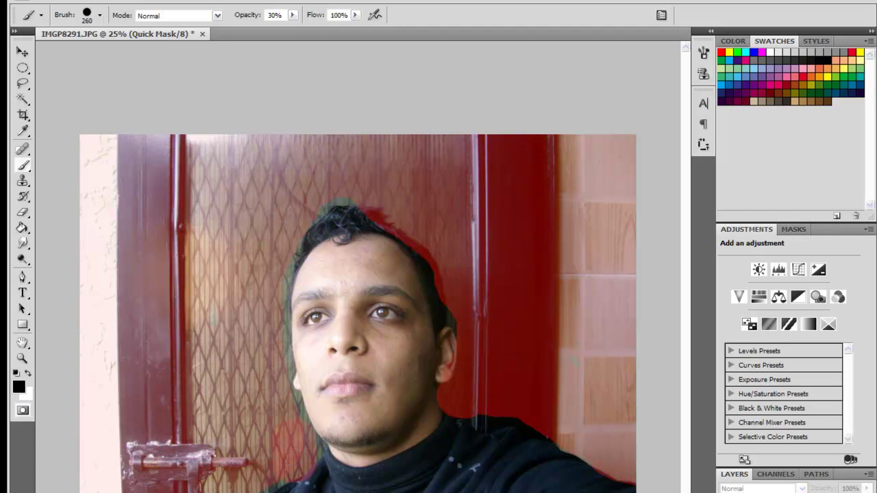
left_click_drag(291, 425, 274, 339)
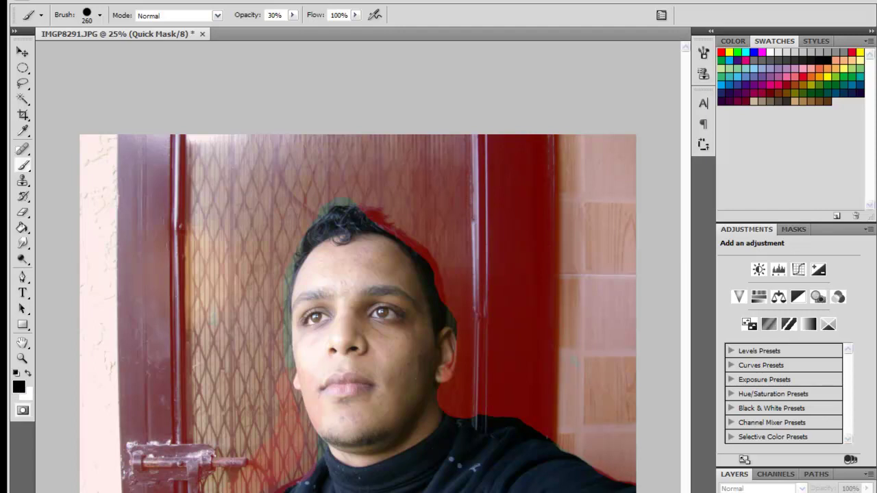
key("ctrl+z")
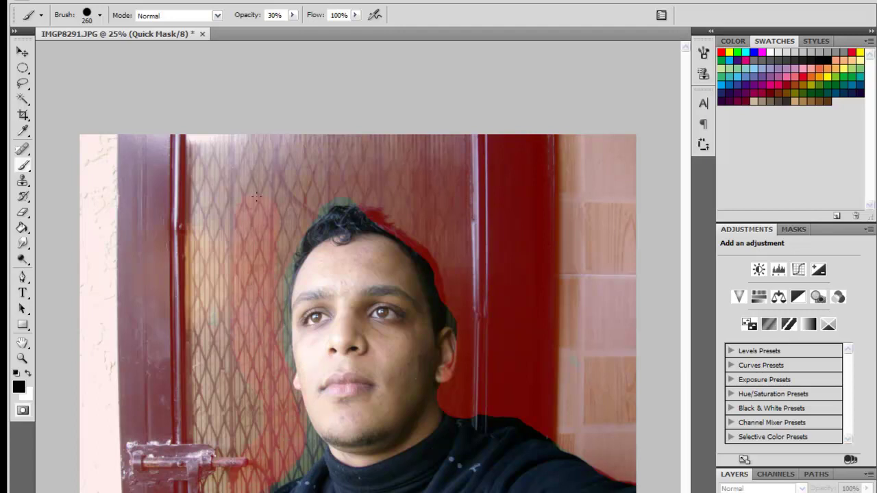
- Raise brush opacity to 100% and paint a solid arc over the head and down left of the face
left_click(294, 15)
left_click_drag(296, 33, 353, 39)
mouse_move(355, 189)
left_mouse_down()
mouse_move(387, 179)
mouse_move(271, 202)
left_mouse_up()
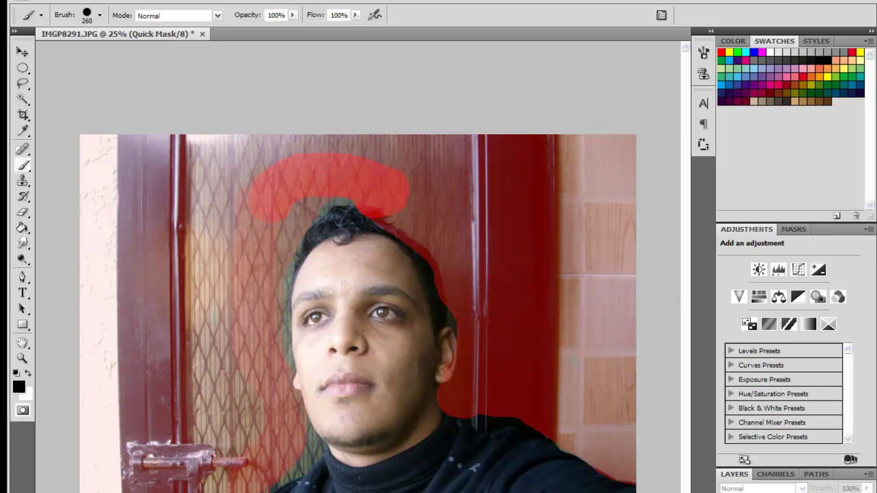
mouse_move(264, 291)
left_mouse_down()
mouse_move(267, 343)
mouse_move(296, 391)
mouse_move(298, 466)
left_mouse_up()
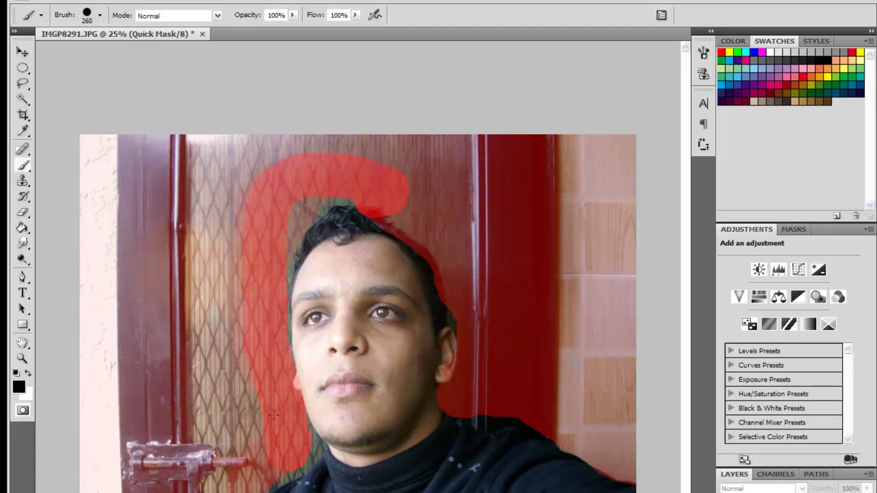
- Toggle Quick Mask off and back on to check it, then mask the left door area
key("q")
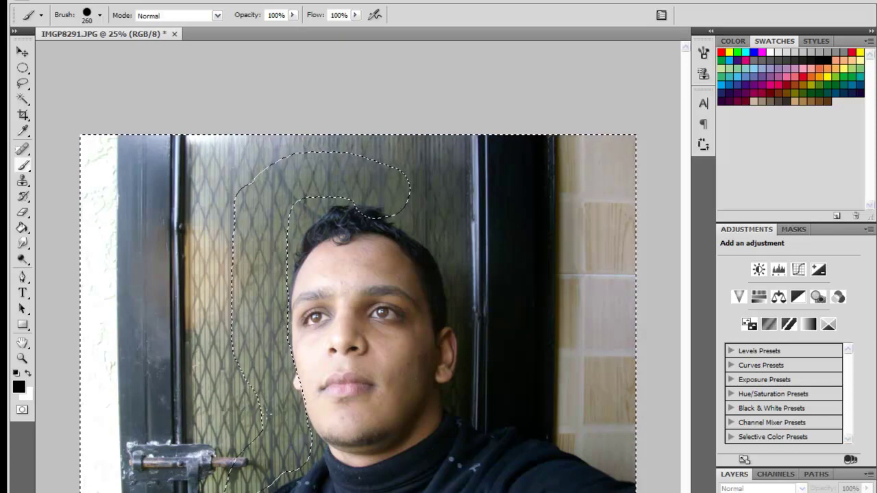
key("q")
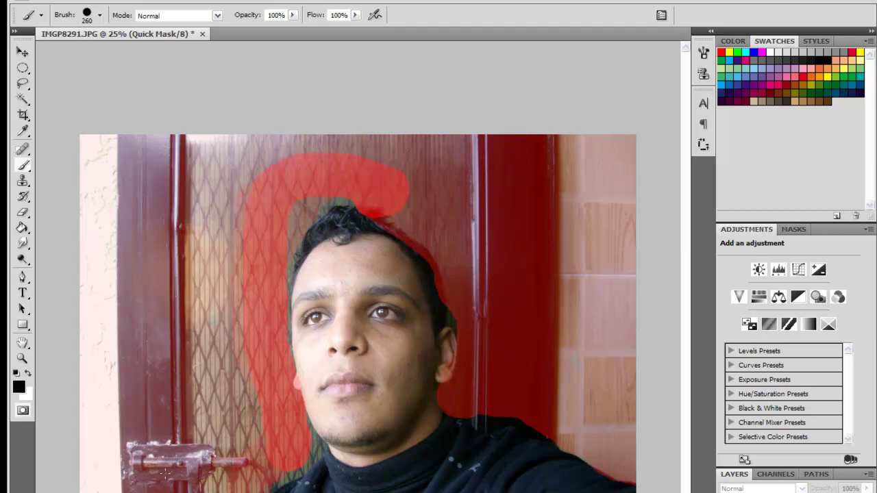
left_click_drag(207, 275, 202, 377)
left_click_drag(206, 192, 205, 425)
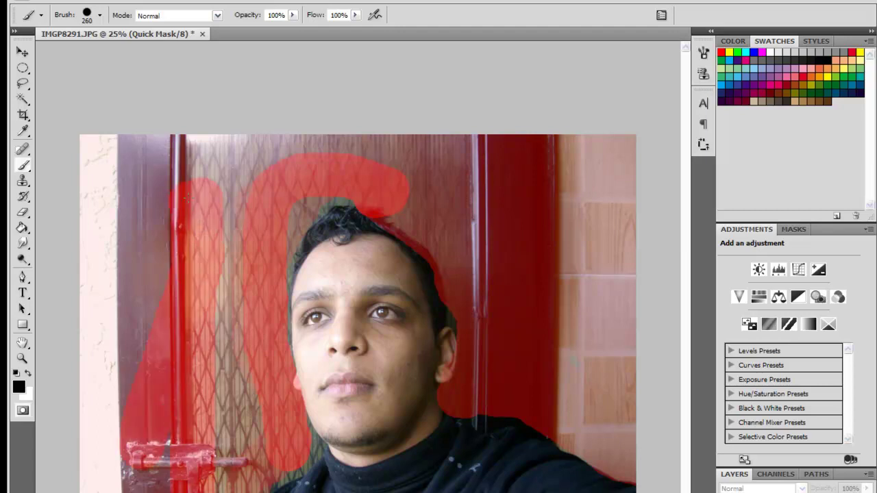
- Enlarge the brush to 409 px, mask the remaining door and wall, and trim the mask at the hair edge
right_click(175, 425)
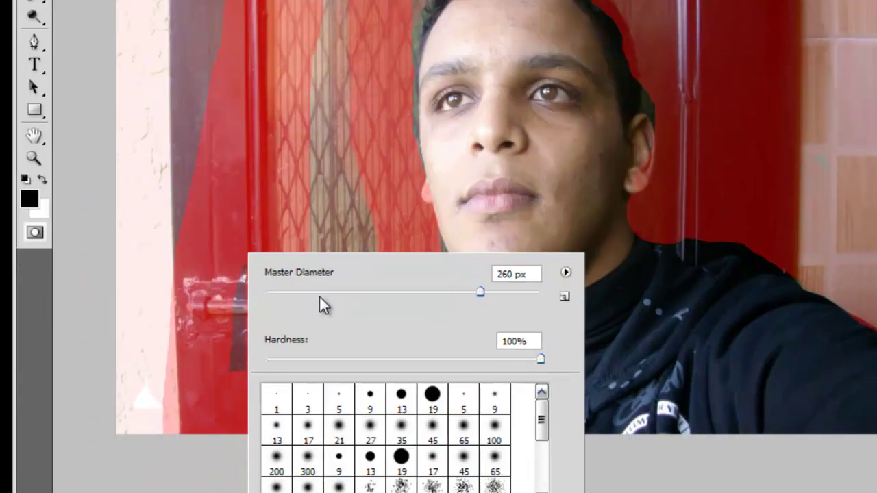
left_click_drag(480, 292, 506, 292)
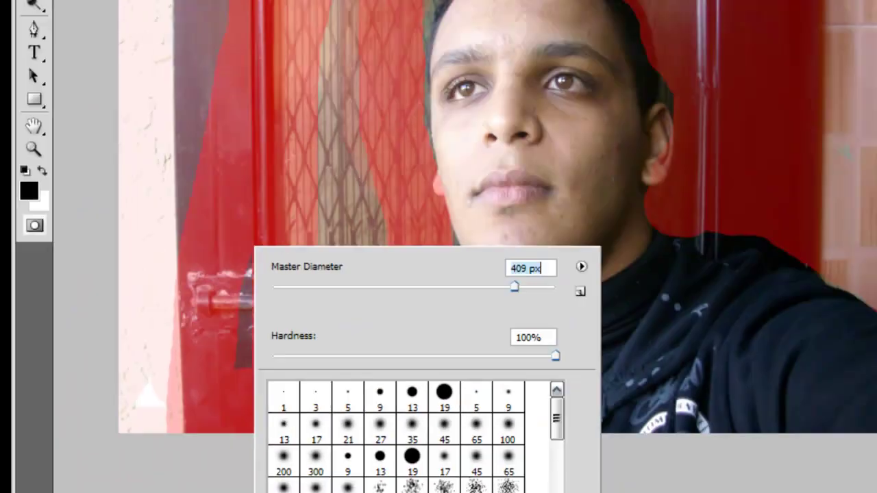
key("Return")
mouse_move(147, 142)
left_mouse_down()
mouse_move(103, 446)
mouse_move(104, 119)
left_mouse_up()
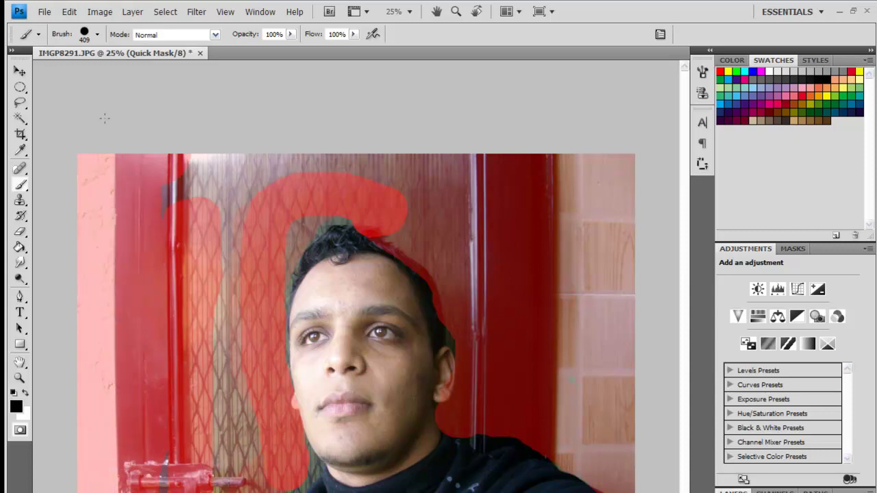
mouse_move(220, 412)
left_mouse_down()
mouse_move(233, 247)
mouse_move(308, 157)
mouse_move(445, 199)
mouse_move(494, 336)
mouse_move(479, 404)
mouse_move(590, 473)
mouse_move(605, 302)
left_mouse_up()
mouse_move(605, 210)
left_mouse_down()
mouse_move(541, 294)
mouse_move(541, 370)
mouse_move(525, 176)
left_mouse_up()
mouse_move(446, 267)
left_mouse_down()
mouse_move(452, 339)
mouse_move(416, 200)
left_mouse_up()
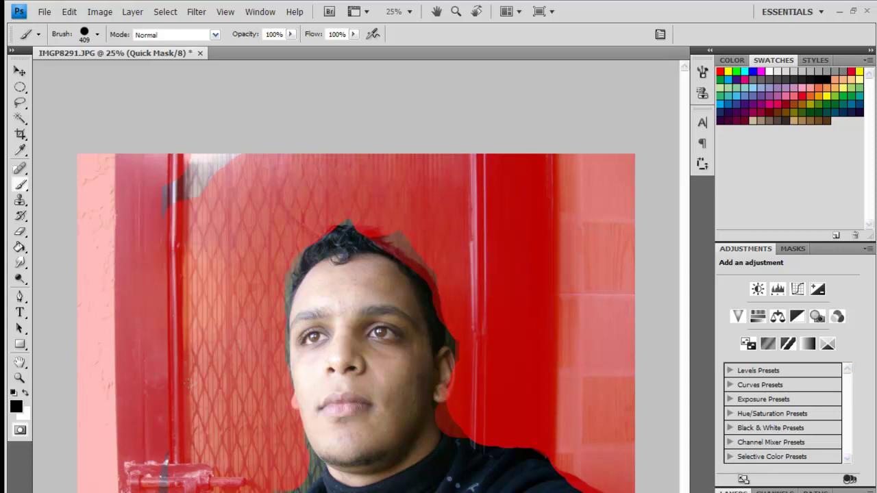
left_click_drag(233, 164, 181, 189)
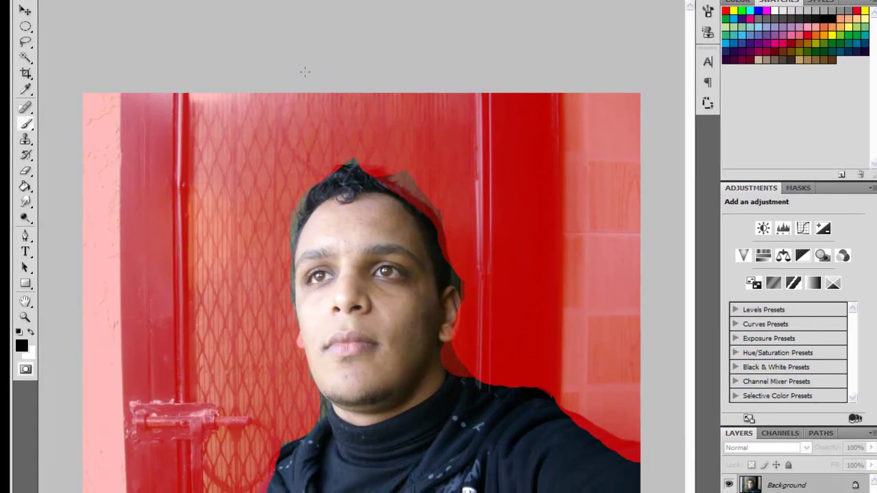
left_click_drag(398, 182, 439, 222)
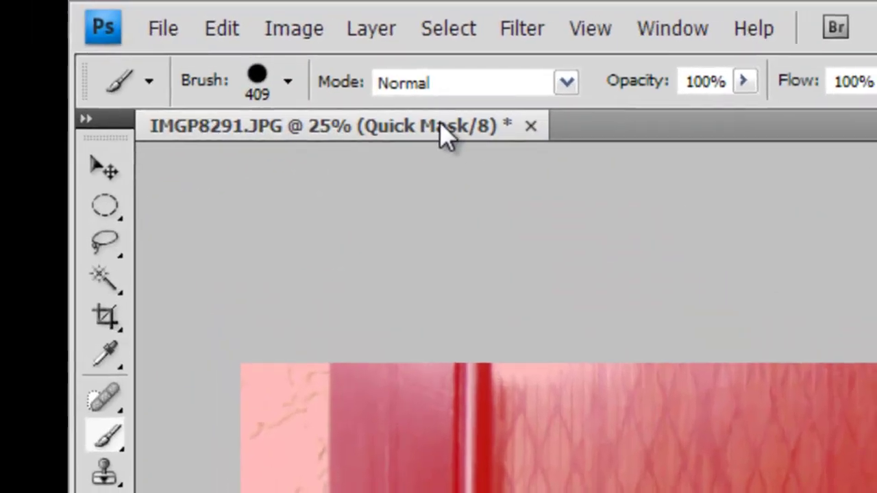
- Exit Quick Mask to get the head-and-shoulders selection, then nudge it with the Move tool
key("q")
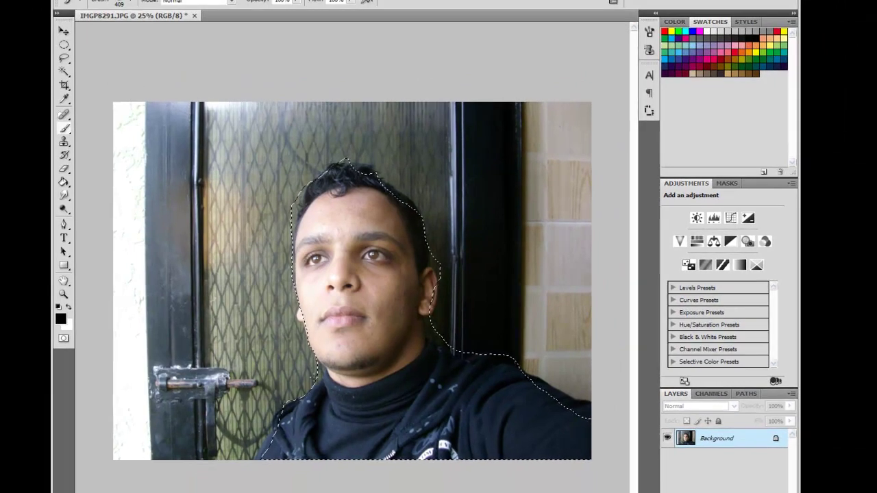
left_click(64, 31)
mouse_move(364, 312)
left_mouse_down()
mouse_move(312, 281)
mouse_move(356, 315)
left_mouse_up()
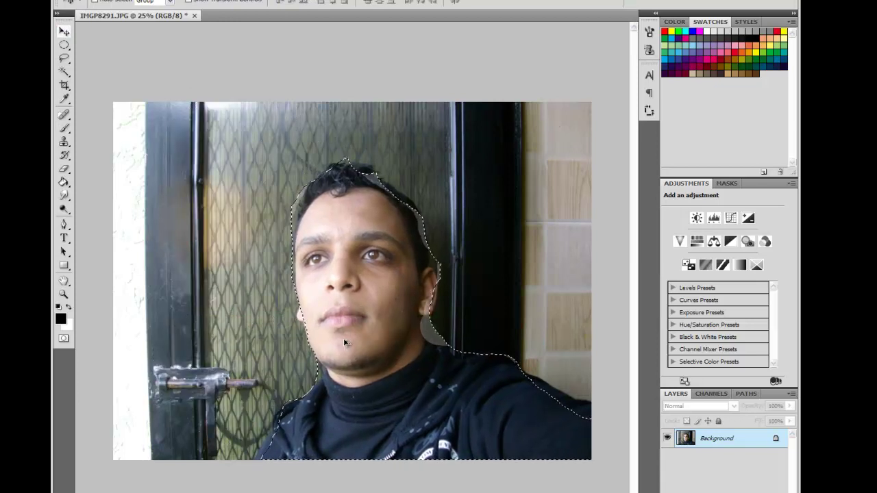
left_click_drag(343, 337, 343, 344)
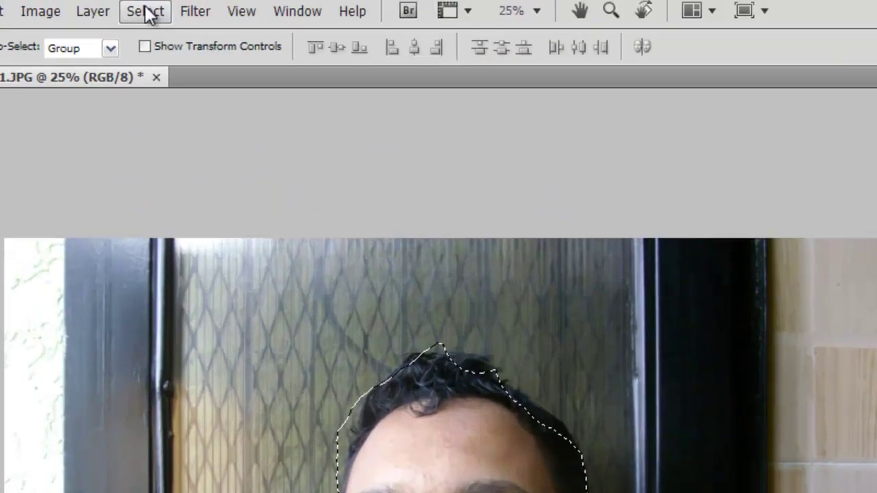
- Invert the selection to the background and clear the door background to white
left_click(129, 22)
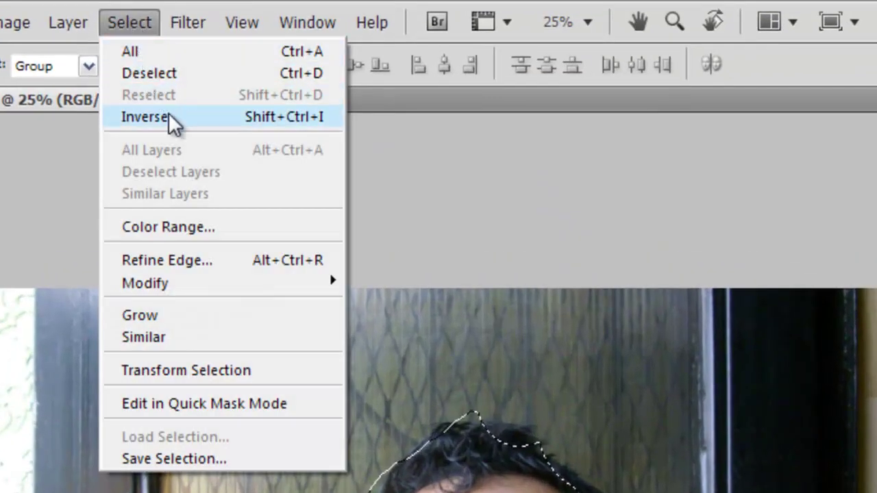
left_click(169, 116)
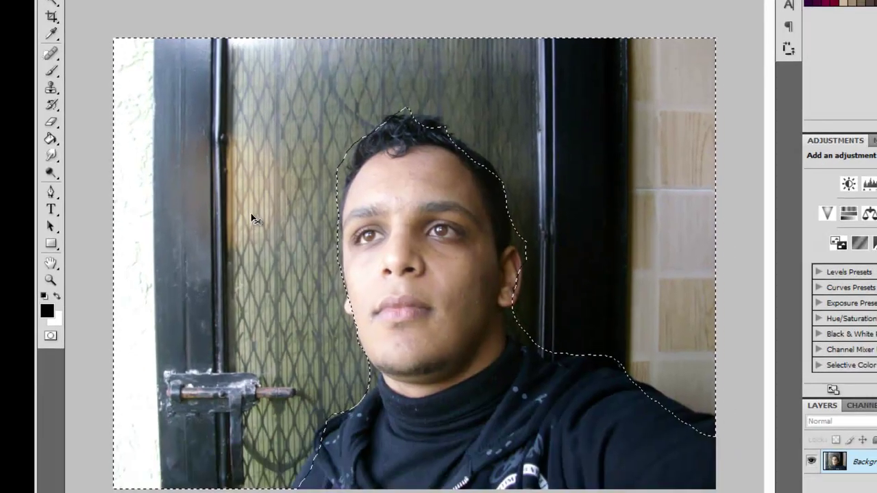
mouse_move(243, 237)
left_mouse_down()
mouse_move(238, 187)
mouse_move(226, 243)
left_mouse_up()
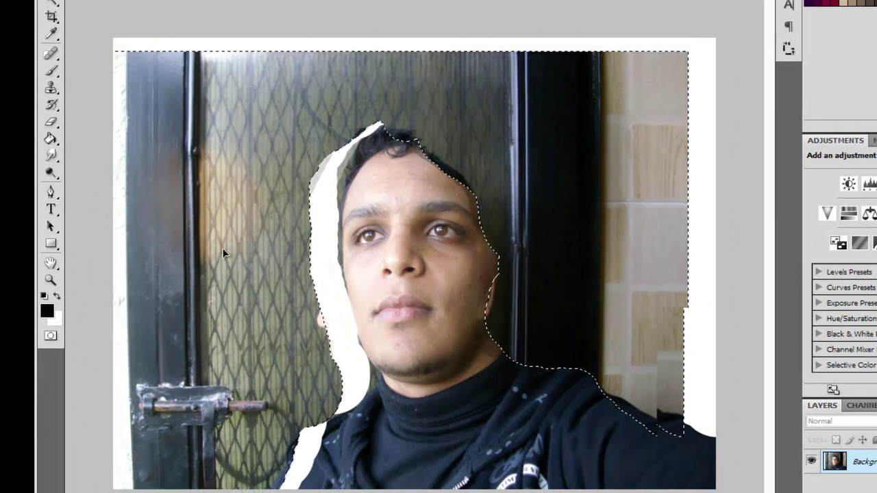
key("Delete")
key("ctrl+d")
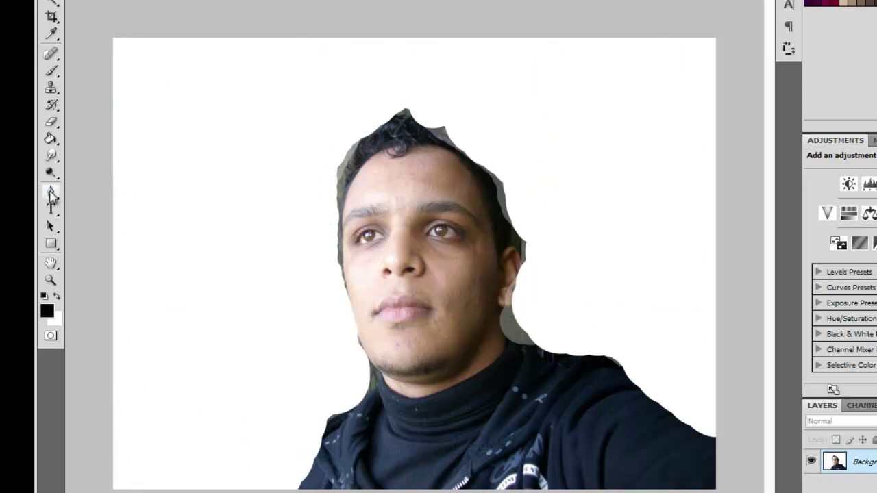
- Undo the background deletion and deselect everything
left_click(51, 139)
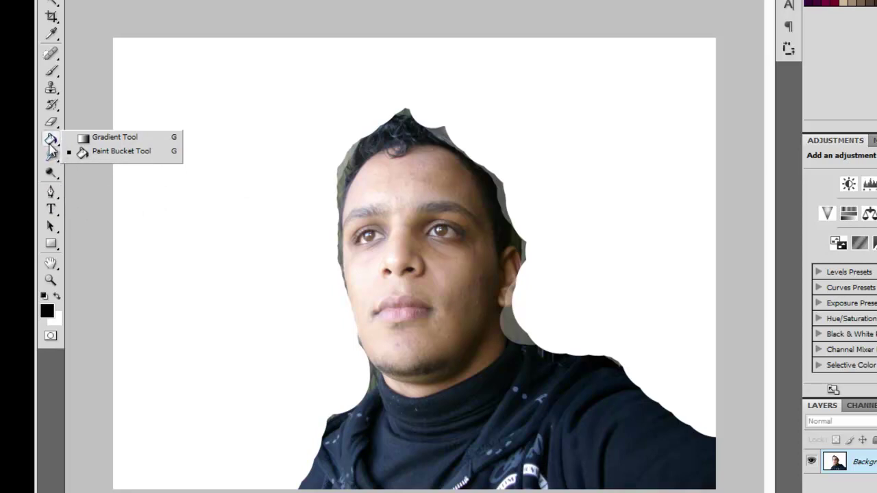
key("ctrl+z")
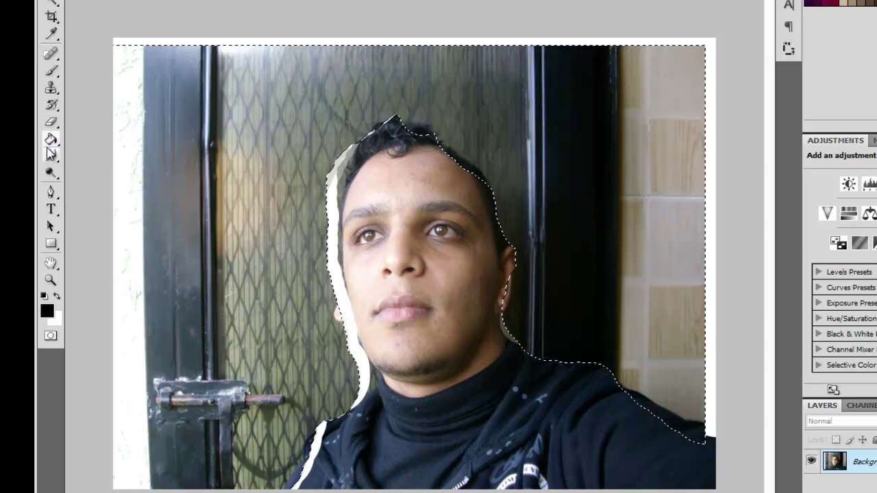
key("ctrl+d")
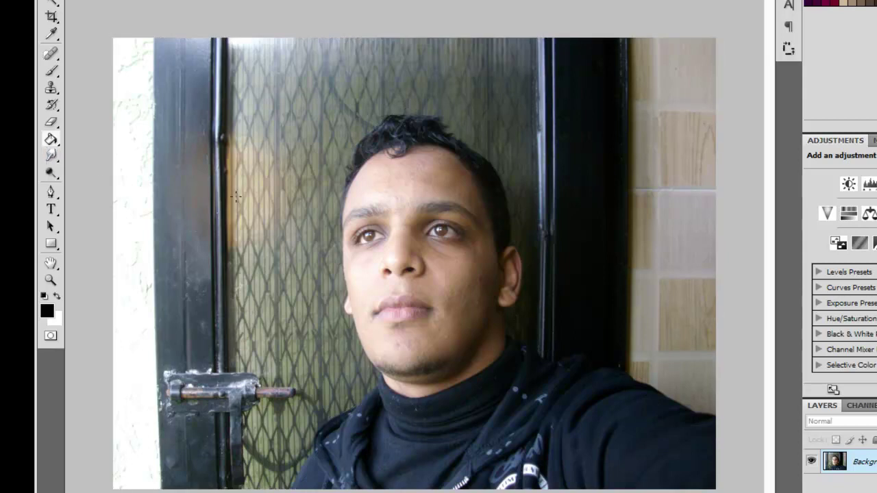
- Zoom in, choose the Dodge Tool, and brighten streaks across the iris
scroll(386, 221, "up", 2)
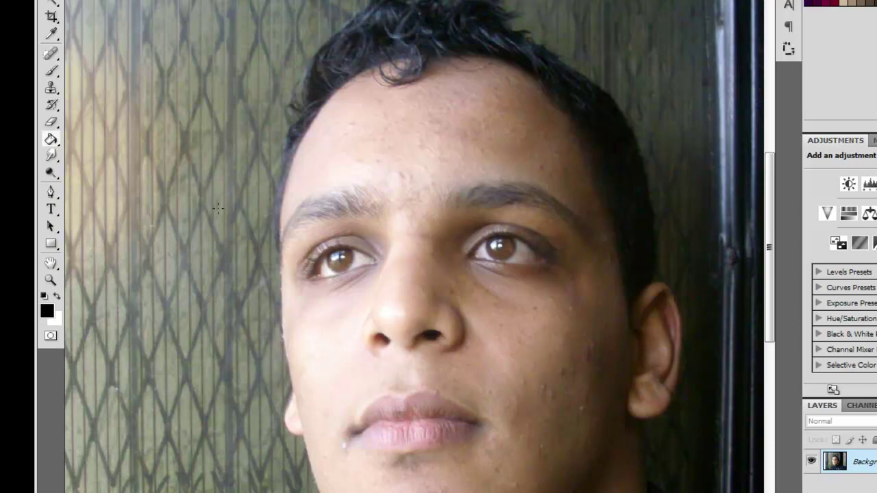
left_click(51, 173)
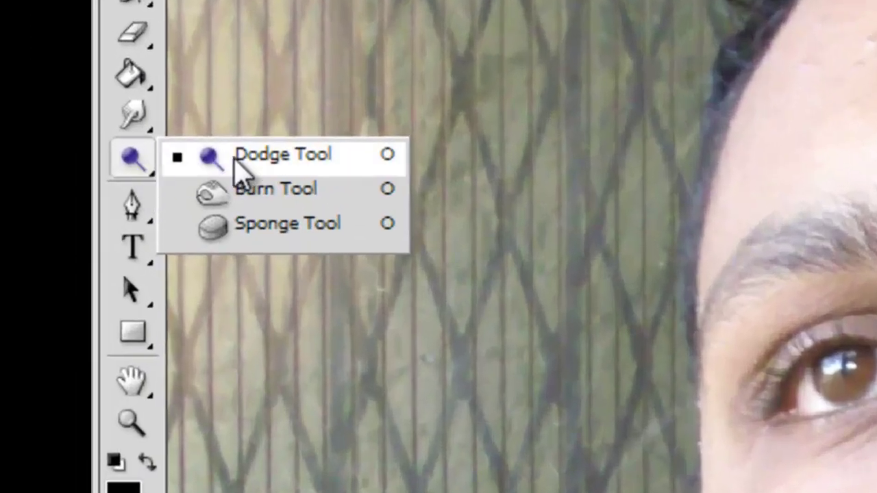
left_click(238, 162)
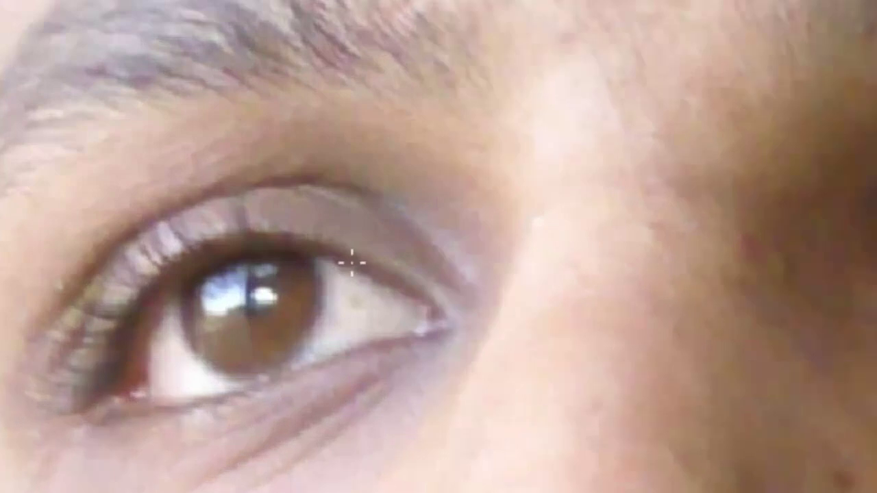
right_click(352, 263)
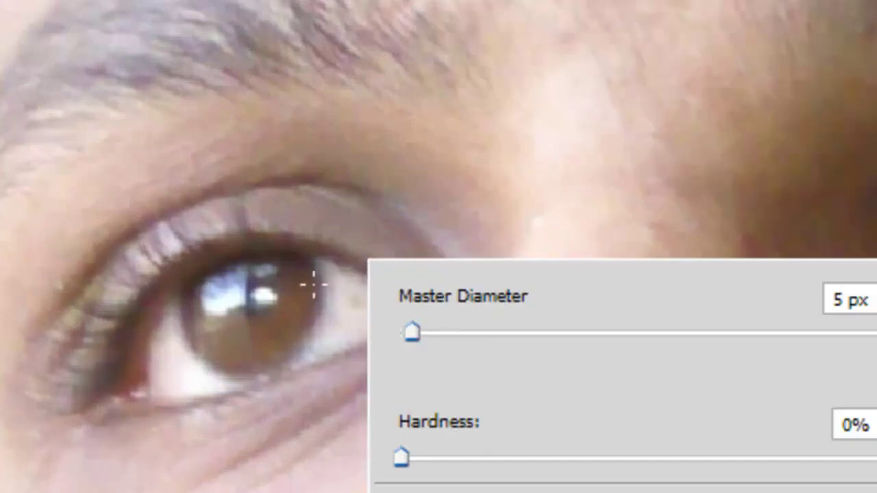
left_click(291, 291)
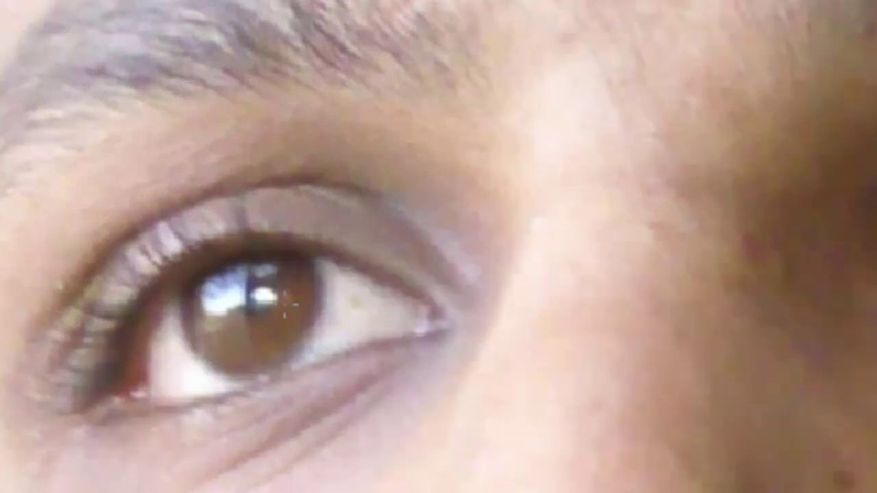
left_click_drag(238, 350, 279, 328)
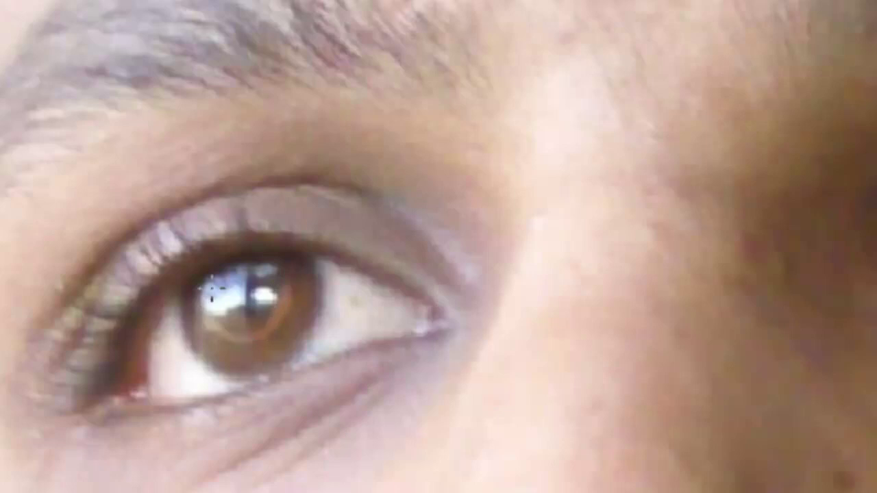
- Enlarge the Dodge brush to 12 px and lighten around the edges of the iris
right_click(280, 306)
left_click_drag(359, 372, 379, 374)
mouse_move(280, 306)
left_mouse_down()
mouse_move(292, 312)
mouse_move(260, 339)
mouse_move(216, 305)
mouse_move(278, 276)
mouse_move(277, 298)
mouse_move(220, 296)
mouse_move(286, 281)
left_mouse_up()
mouse_move(250, 346)
left_mouse_down()
mouse_move(196, 309)
mouse_move(223, 335)
mouse_move(287, 281)
left_mouse_up()
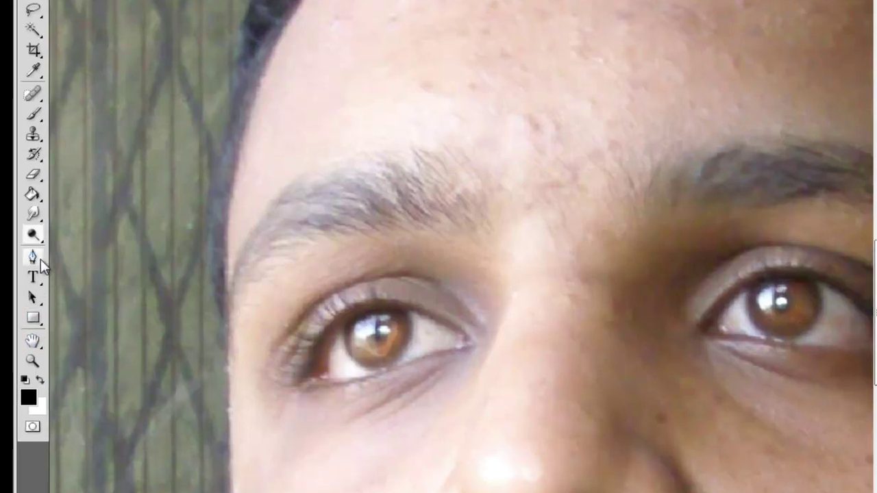
right_click(31, 235)
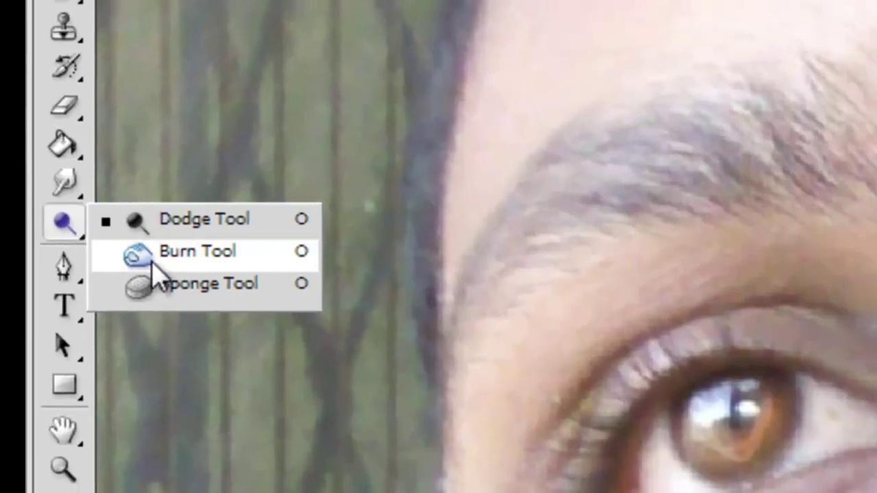
- Switch from the Dodge tool to the Burn Tool to darken parts of the portrait
left_click(155, 263)
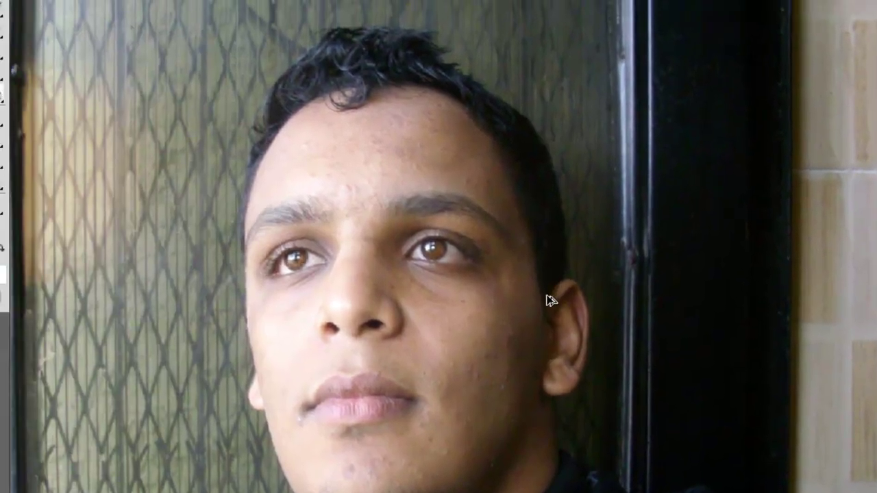
key("ctrl+shift+d")
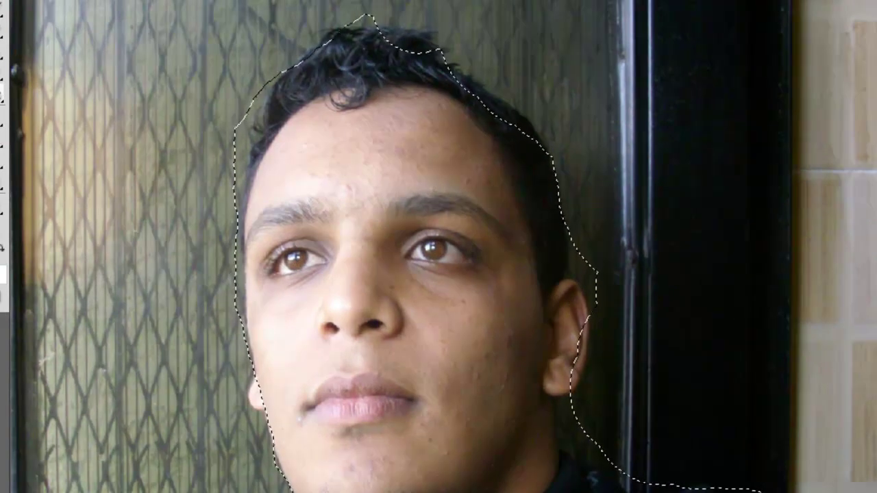
key("alt+e")
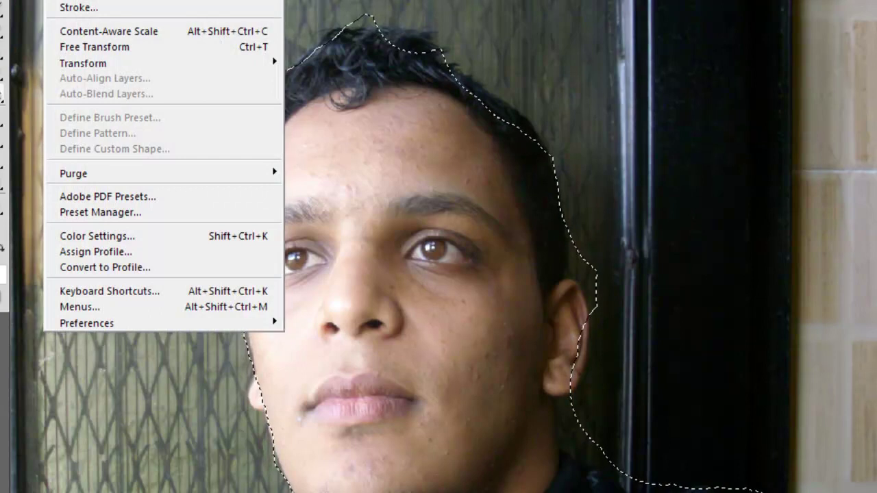
key("Escape")
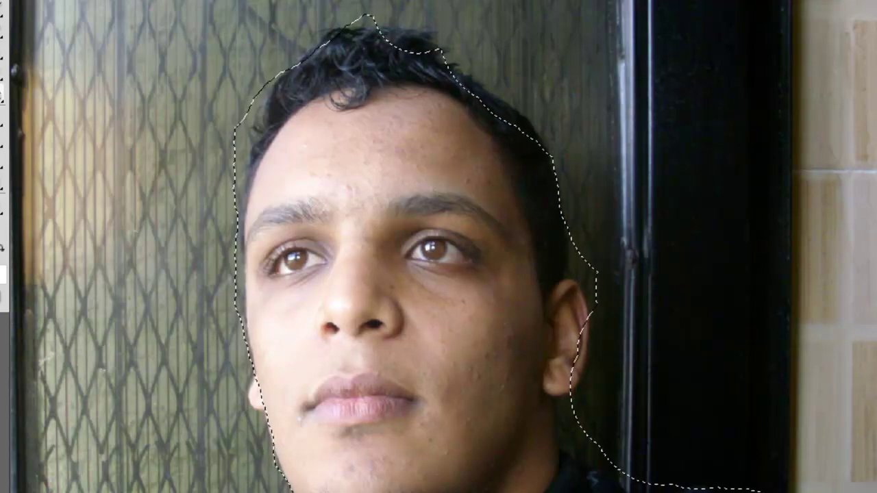
key("alt+e")
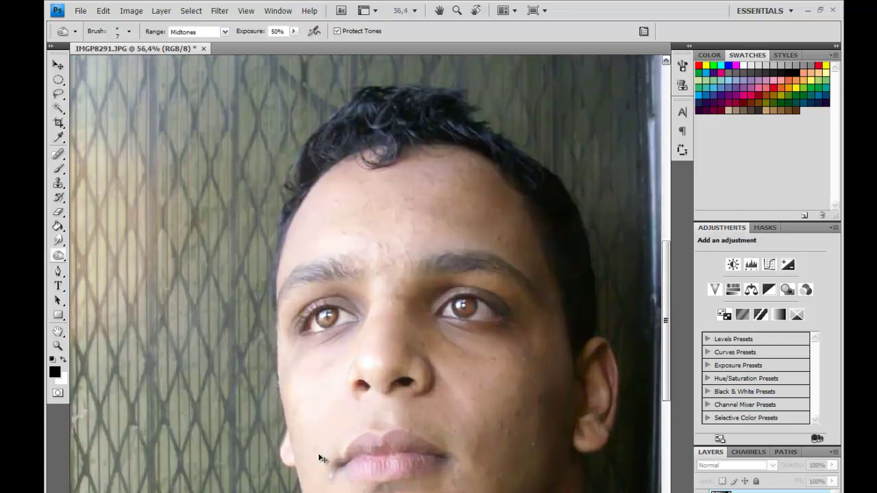
- Select the Smudge Tool and set its Master Diameter to 93 px
left_click(58, 242)
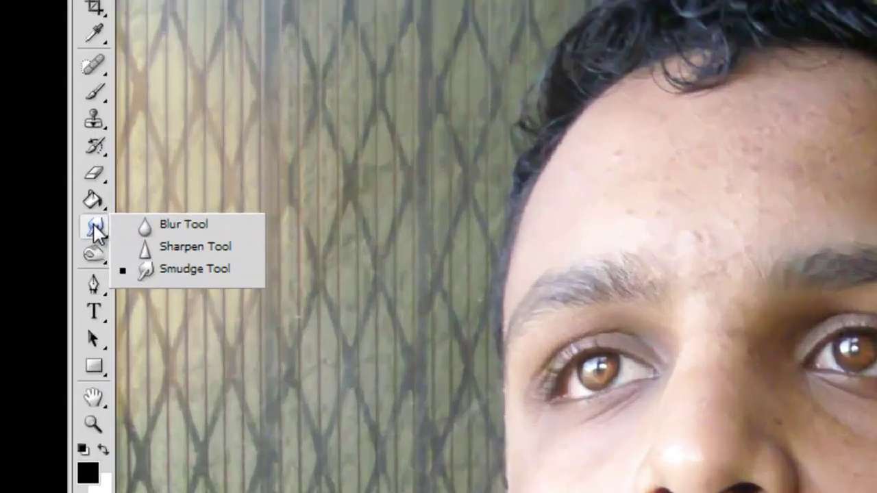
left_click(237, 277)
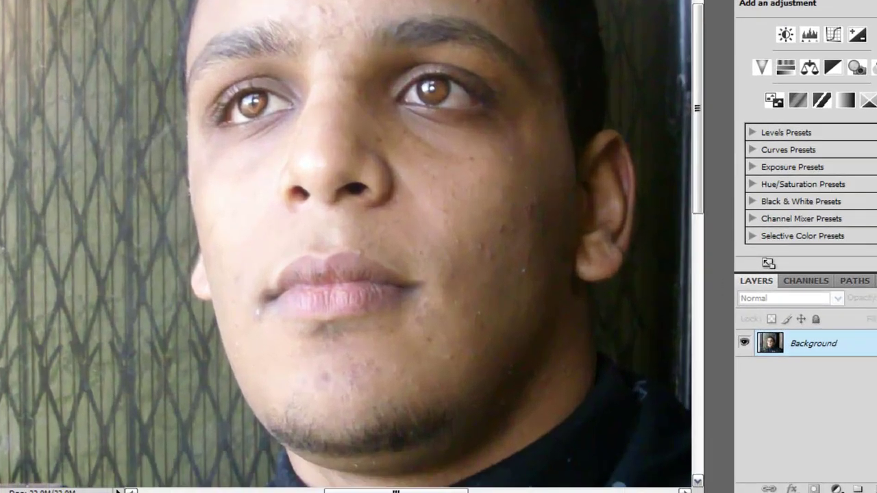
right_click(458, 233)
left_click_drag(495, 266, 579, 266)
left_click(406, 292)
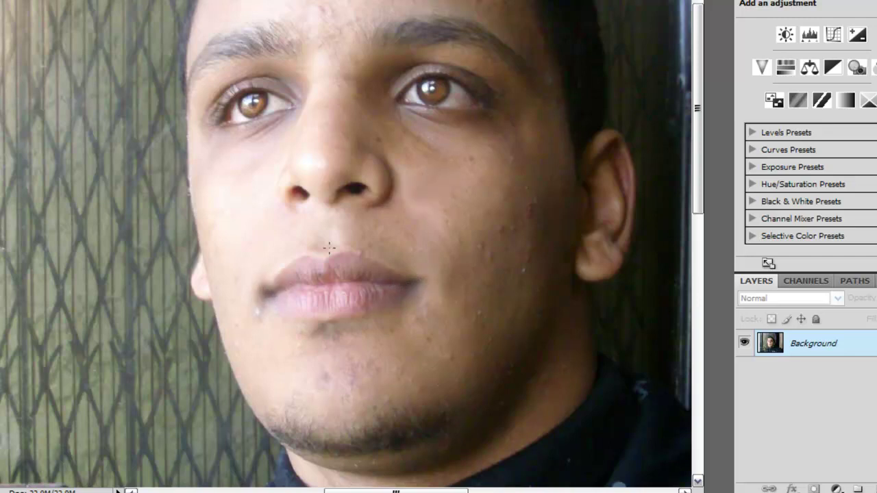
- Smudge the ear, pulling its top up into a point and stretching the lobe down
left_click(309, 259)
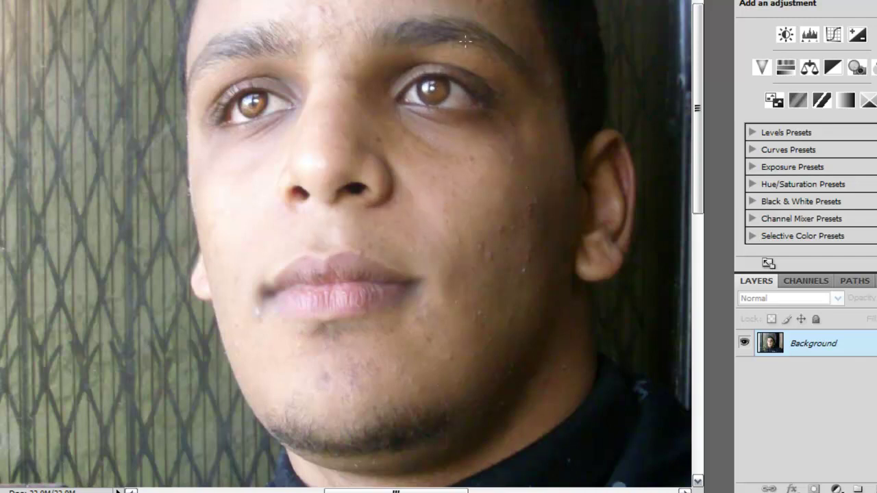
left_click_drag(612, 139, 619, 101)
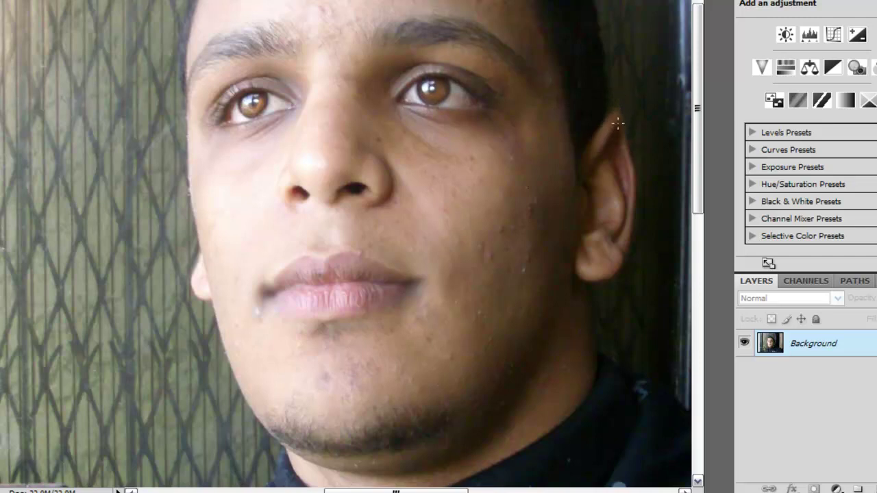
left_click_drag(607, 249, 594, 324)
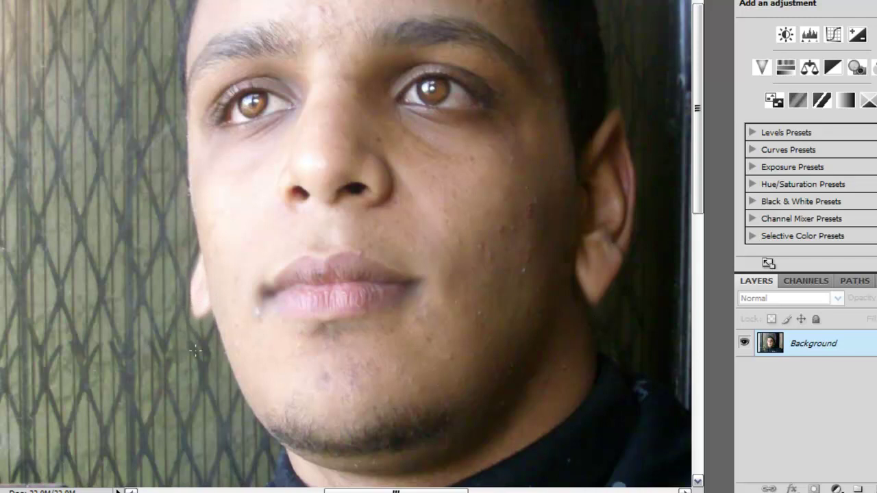
- Smear the jaw and chin shading, pushing the jawline down into the sweater collar
scroll(211, 372, "down", 1)
scroll(211, 372, "down", 3)
scroll(211, 372, "down", 2)
scroll(370, 276, "down", 3)
scroll(370, 276, "up", 3)
mouse_move(419, 238)
left_mouse_down()
mouse_move(302, 274)
mouse_move(274, 257)
left_mouse_up()
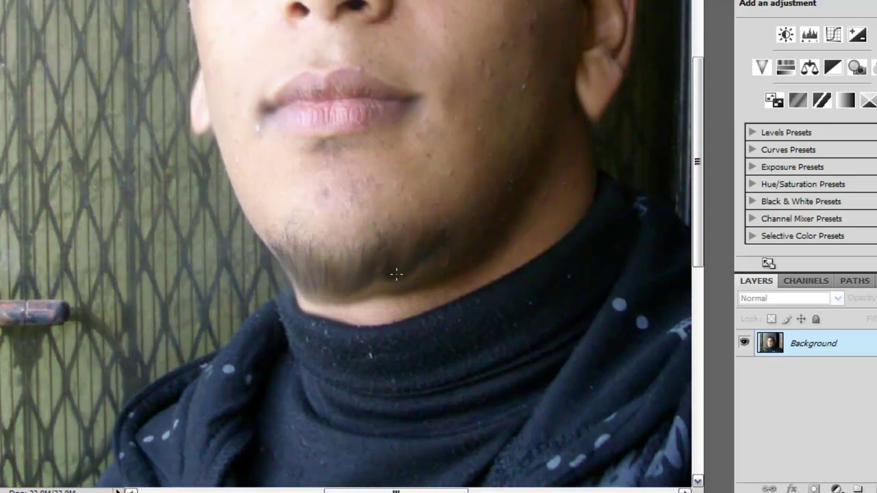
left_click_drag(397, 271, 309, 342)
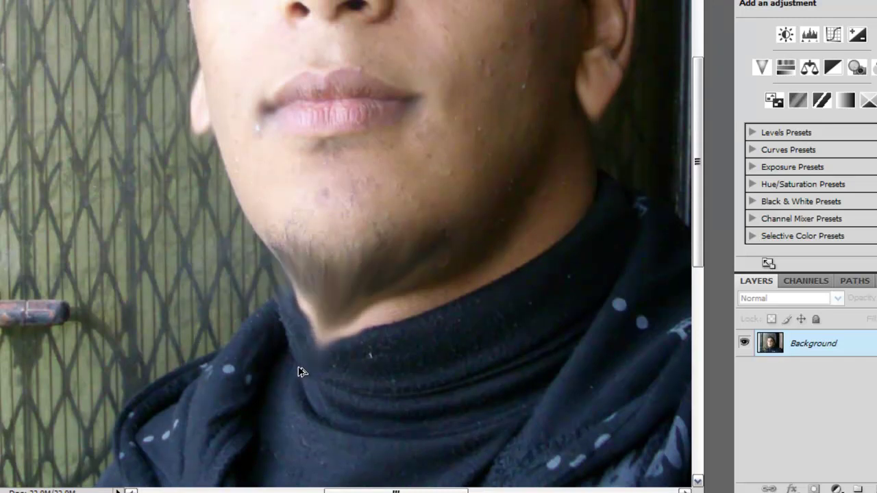